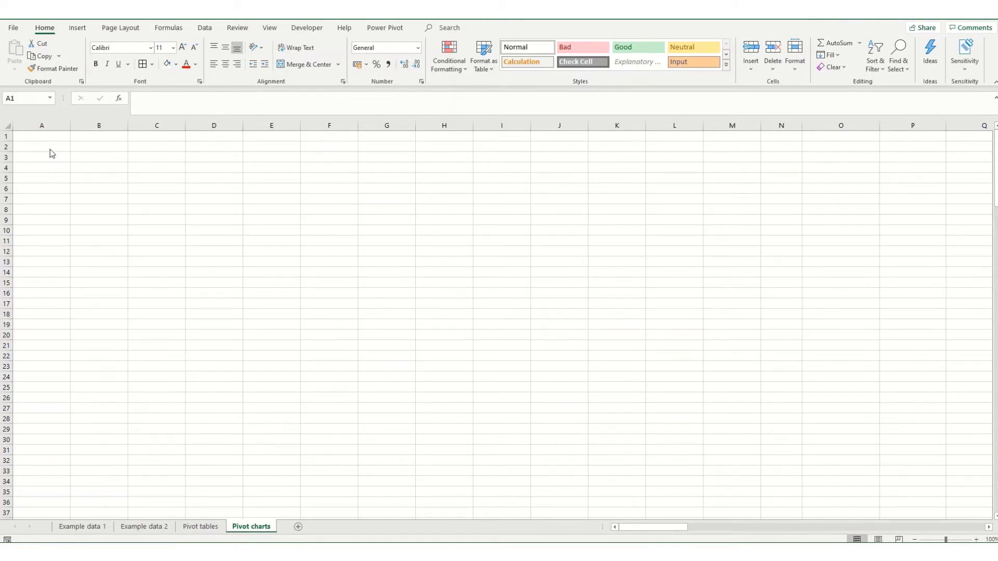
Insert an empty PivotChart on the Pivot charts sheet using 'Example data 1'!A2:Z170 as the source
{"action": "left_click", "coordinate": [45, 139]}
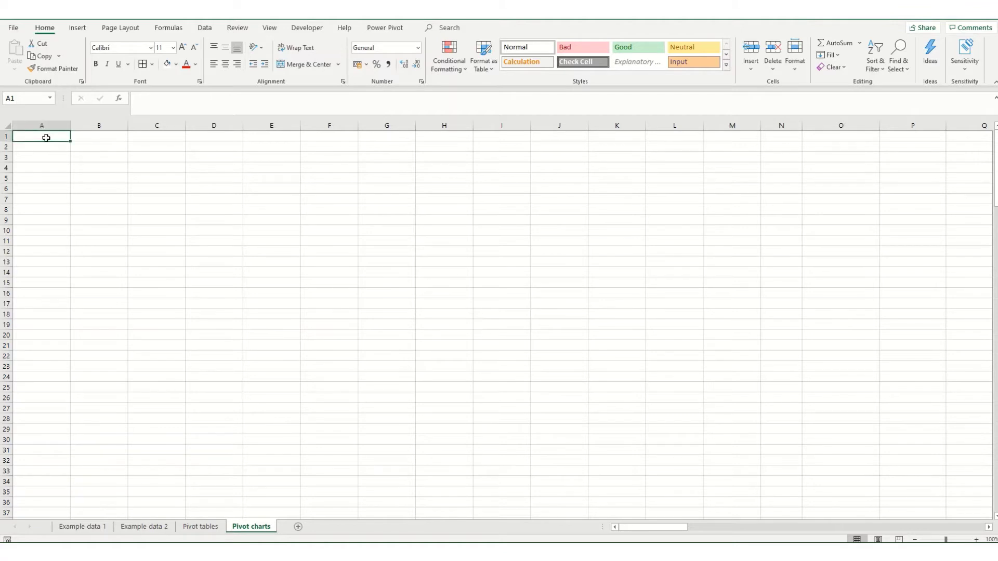
{"action": "left_click", "coordinate": [81, 32]}
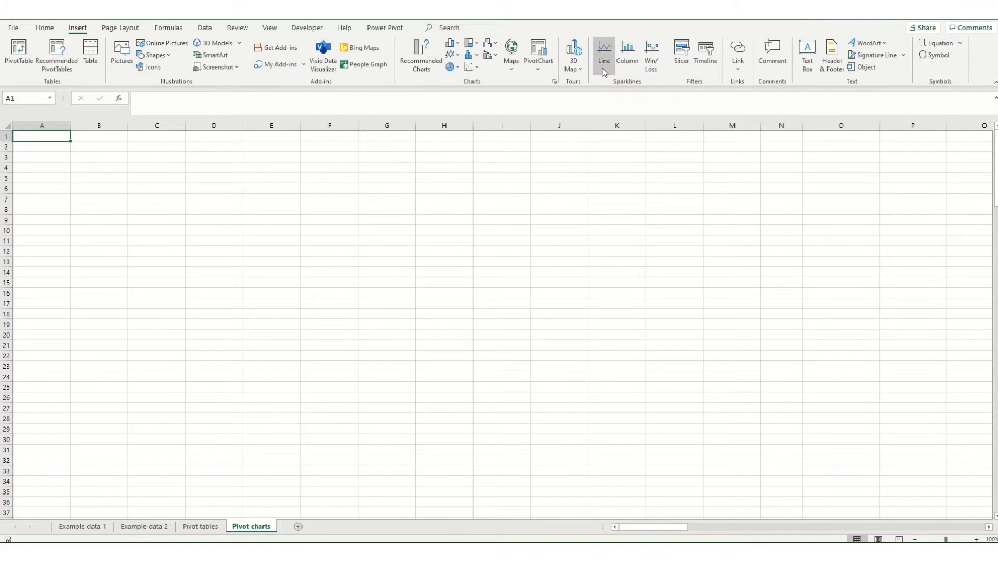
{"action": "left_click", "coordinate": [539, 54]}
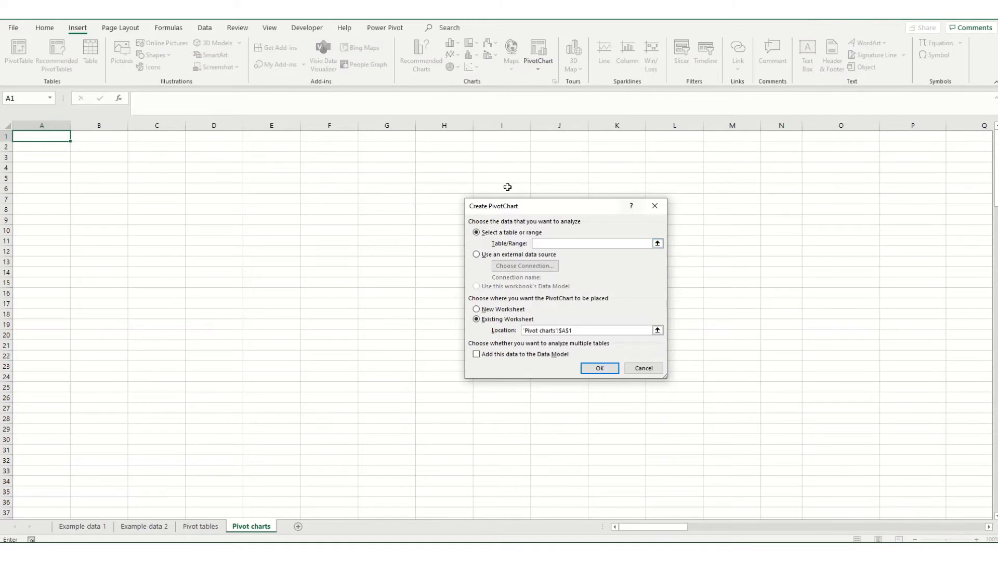
{"action": "left_click", "coordinate": [77, 528]}
{"action": "left_click", "coordinate": [30, 165]}
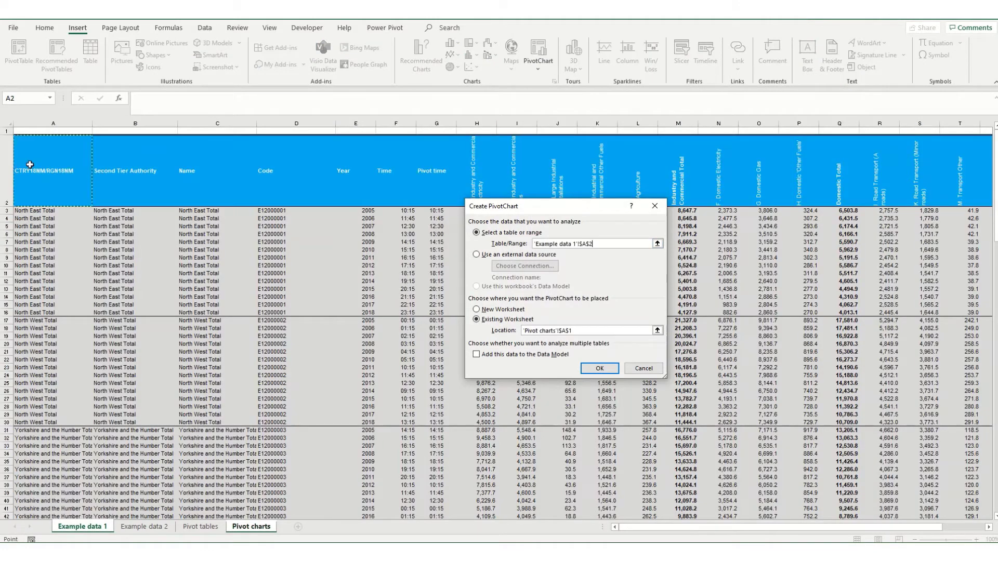
{"action": "key", "text": "ctrl+shift+Right"}
{"action": "key", "text": "ctrl+shift+Down"}
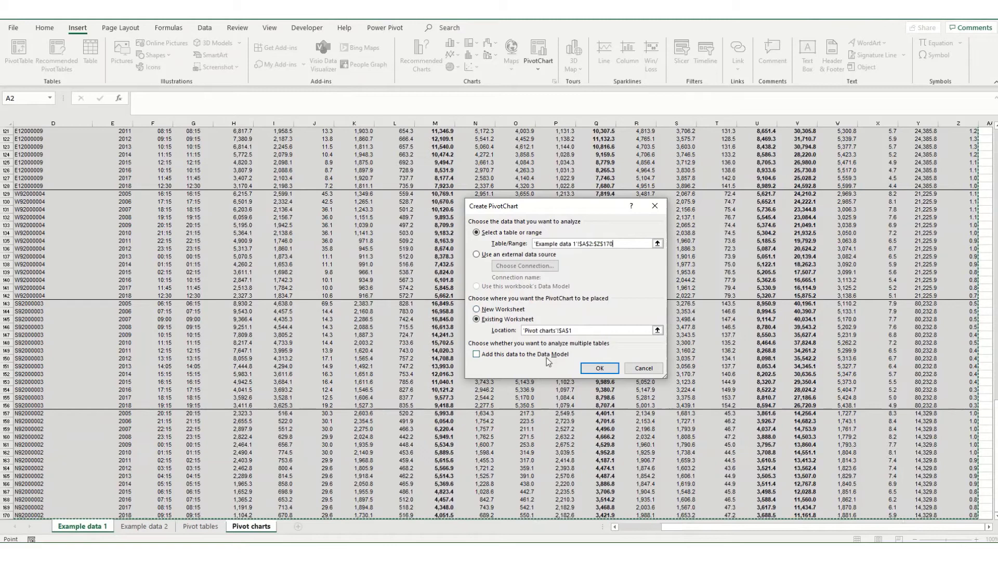
{"action": "left_click", "coordinate": [595, 370]}
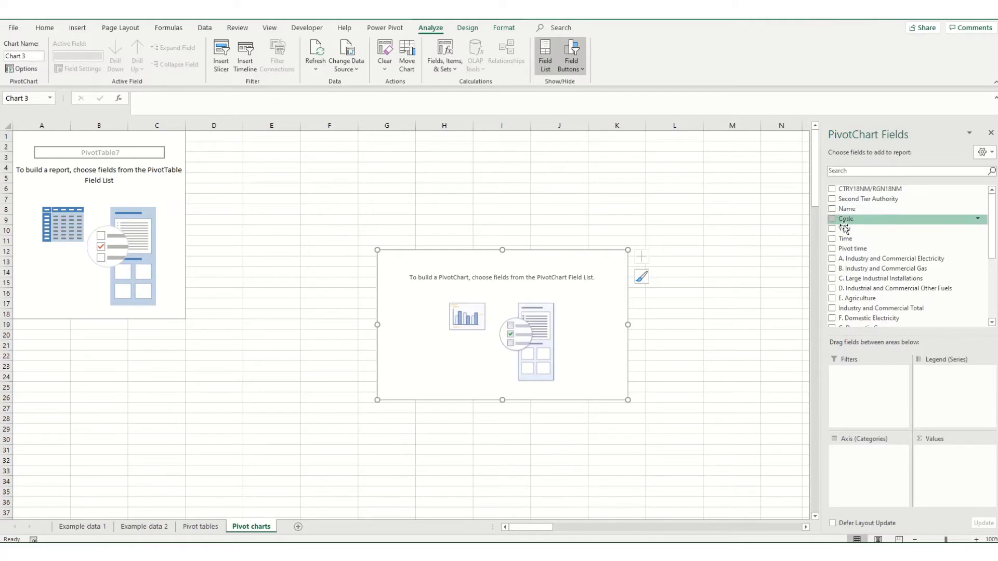
Place Year on the chart axis and Name in the report filters
{"action": "left_click_drag", "start_coordinate": [842, 229], "coordinate": [859, 479]}
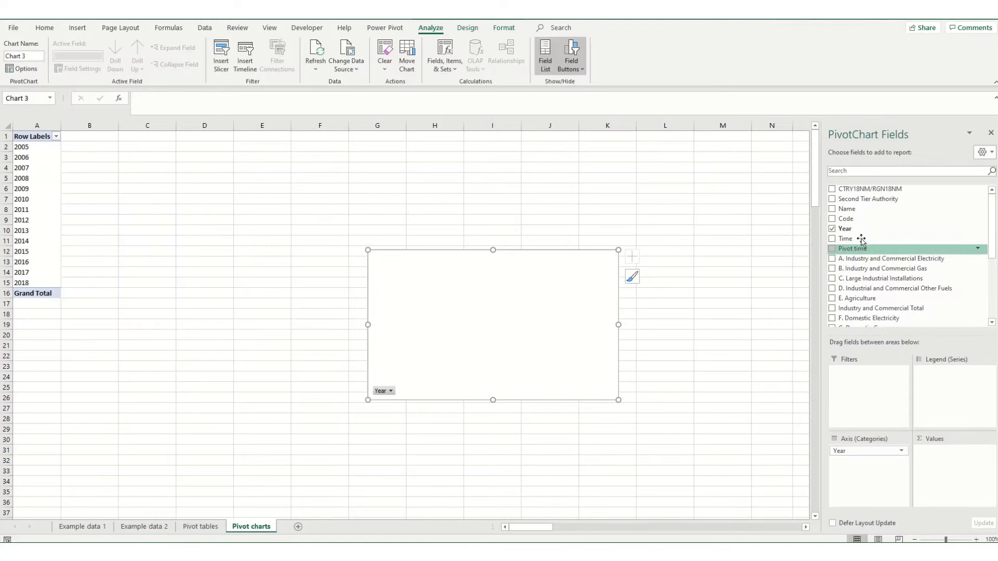
{"action": "left_click", "coordinate": [832, 210]}
{"action": "left_click_drag", "start_coordinate": [861, 462], "coordinate": [845, 376]}
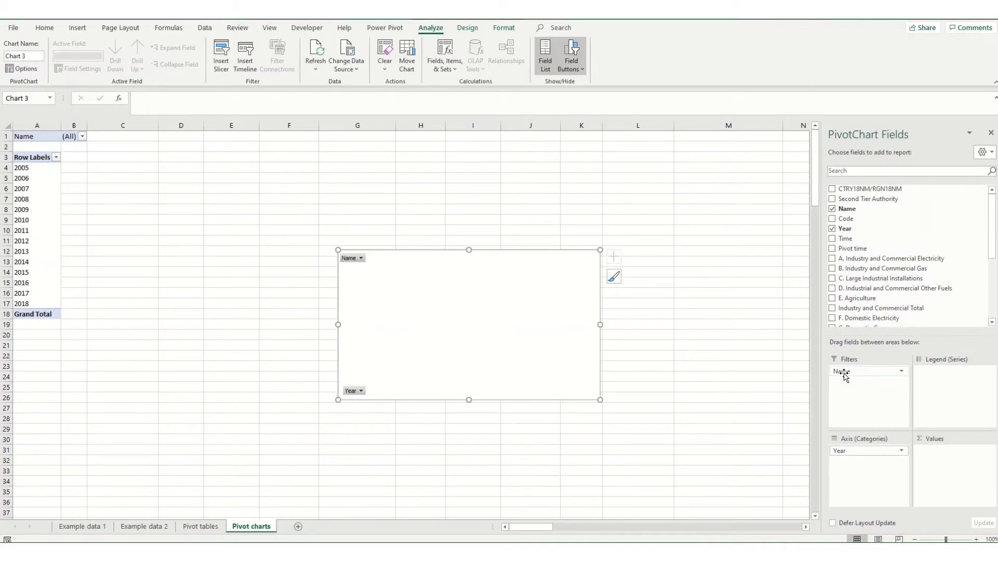
Add Industry and Commercial Total, Domestic Total and Transport Total as values, leaving Grand Total out
{"action": "left_click", "coordinate": [832, 309]}
{"action": "scroll", "coordinate": [853, 288], "scroll_direction": "down", "scroll_amount": 2}
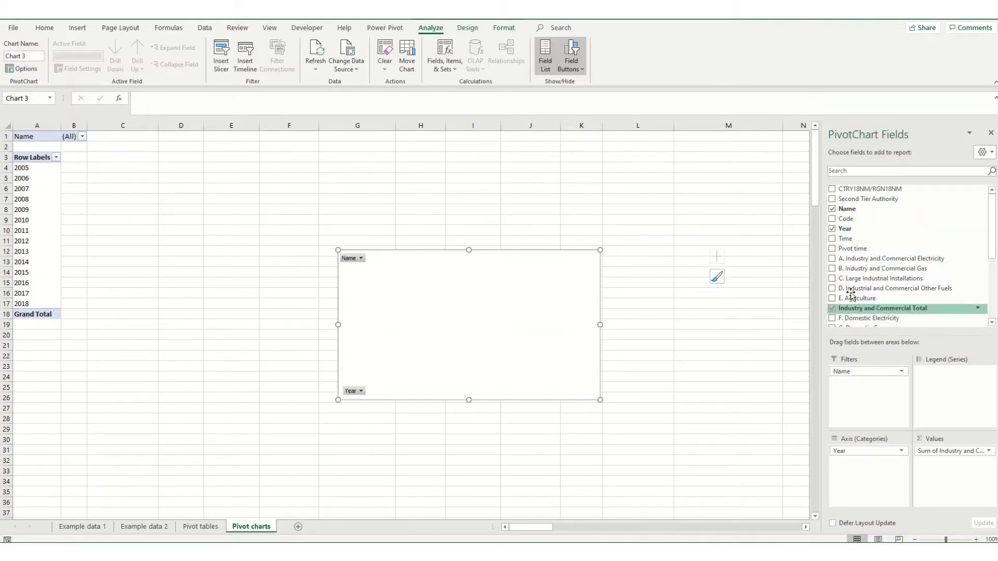
{"action": "scroll", "coordinate": [871, 278], "scroll_direction": "down", "scroll_amount": 1}
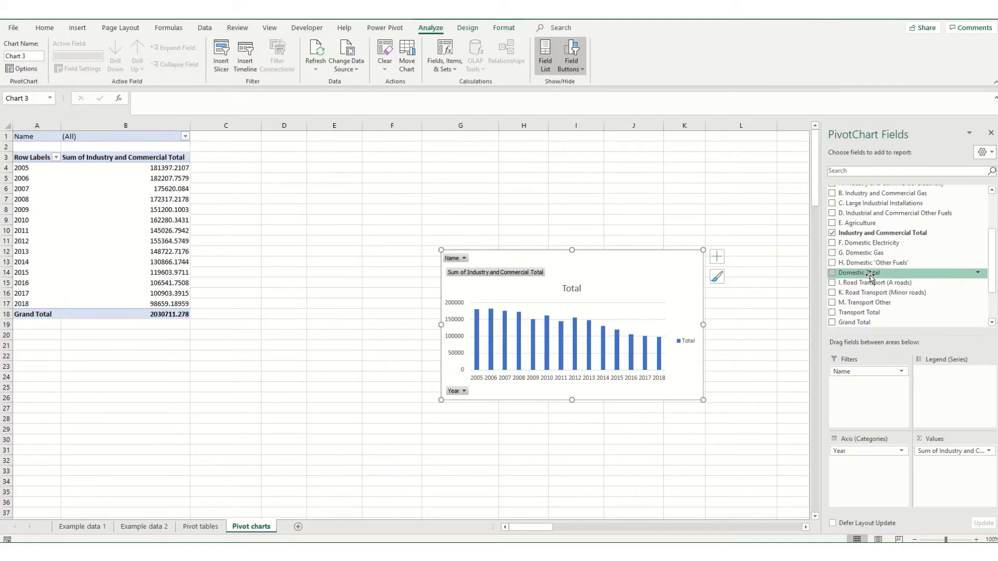
{"action": "left_click", "coordinate": [832, 274]}
{"action": "scroll", "coordinate": [833, 296], "scroll_direction": "down", "scroll_amount": 1}
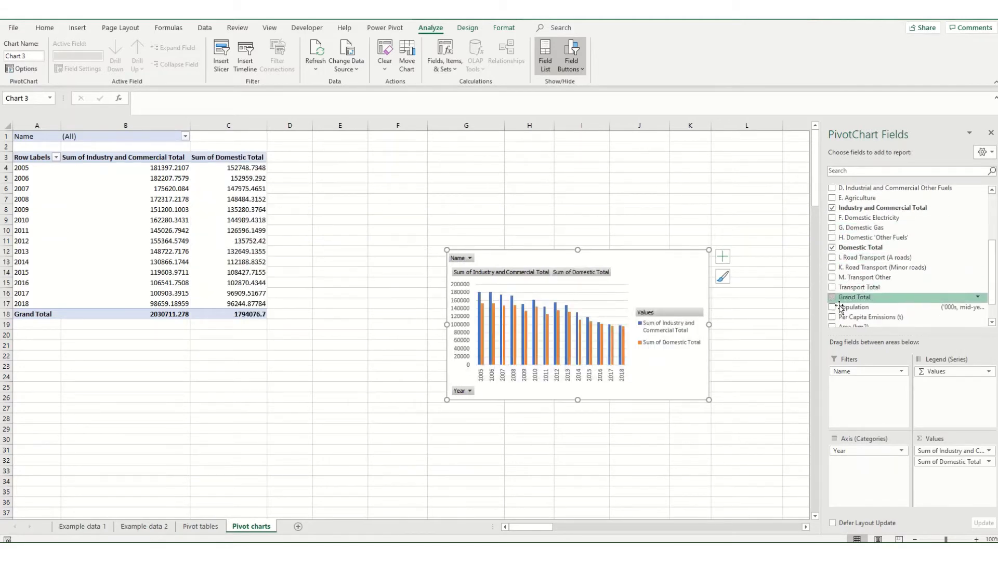
{"action": "left_click", "coordinate": [833, 298]}
{"action": "left_click", "coordinate": [833, 287]}
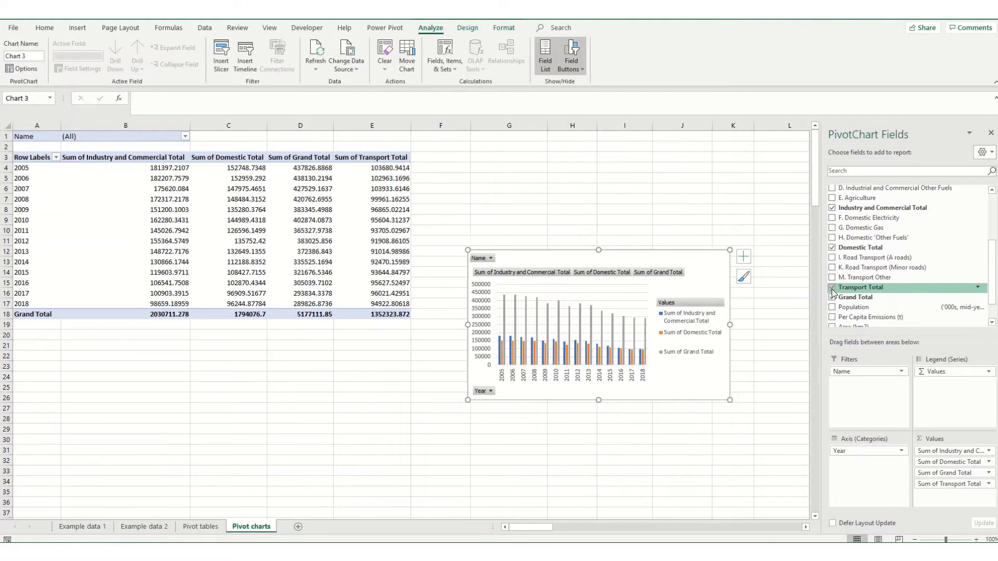
{"action": "left_click", "coordinate": [832, 299]}
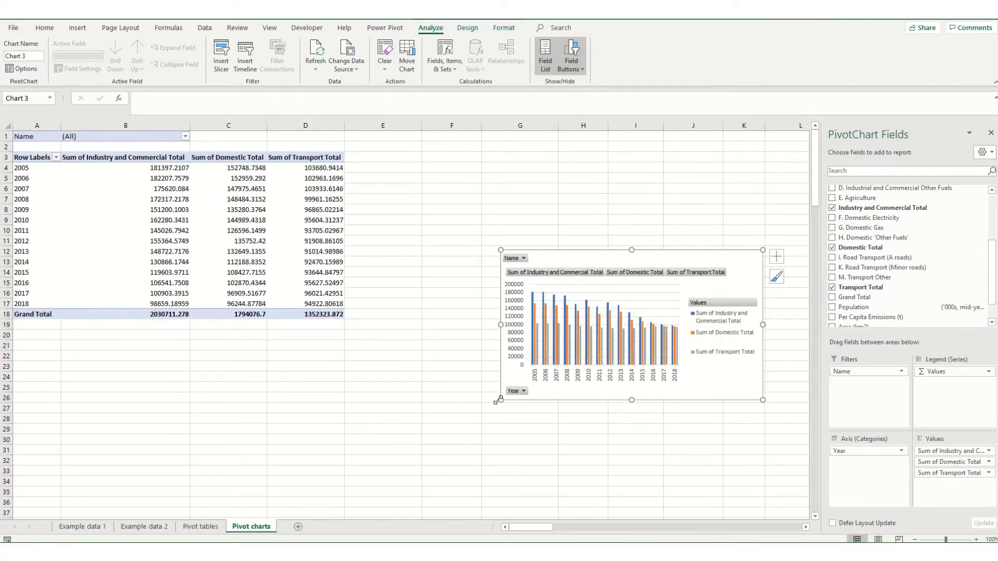
Widen the PivotChart to the left and stretch it taller
{"action": "left_click_drag", "start_coordinate": [496, 403], "coordinate": [332, 459]}
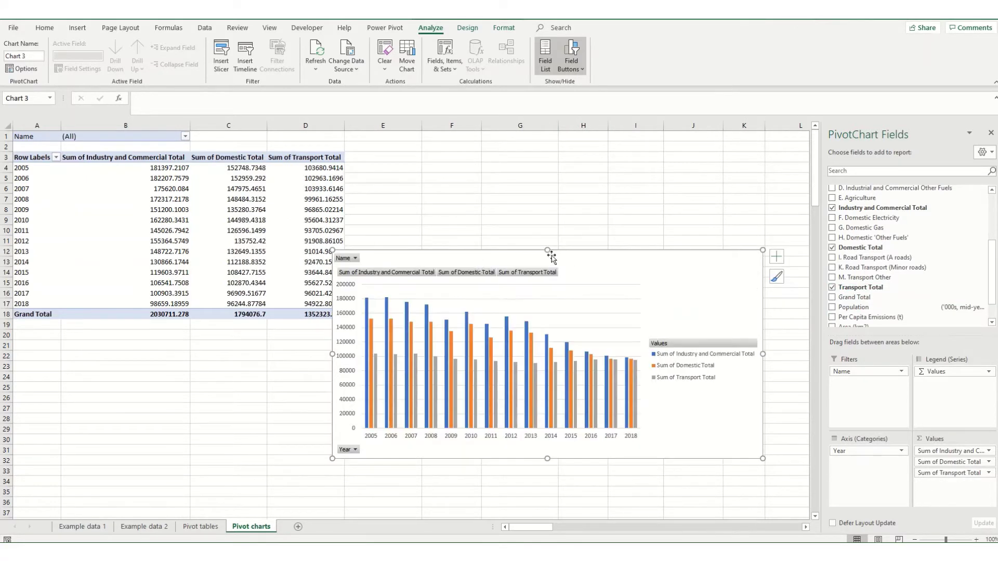
{"action": "left_click_drag", "start_coordinate": [546, 250], "coordinate": [534, 170]}
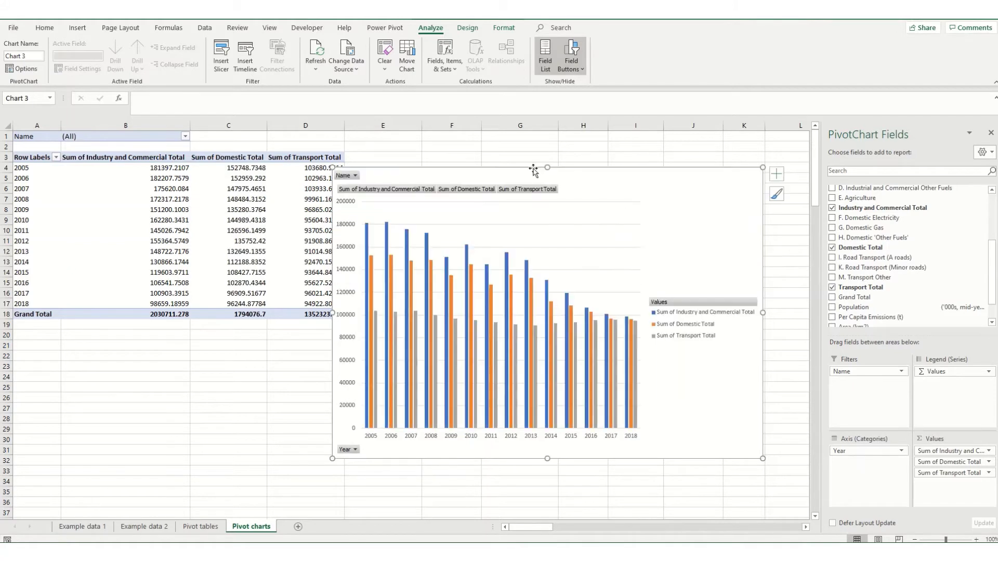
Set the chart's Name filter to North West Total only
{"action": "left_click", "coordinate": [356, 177]}
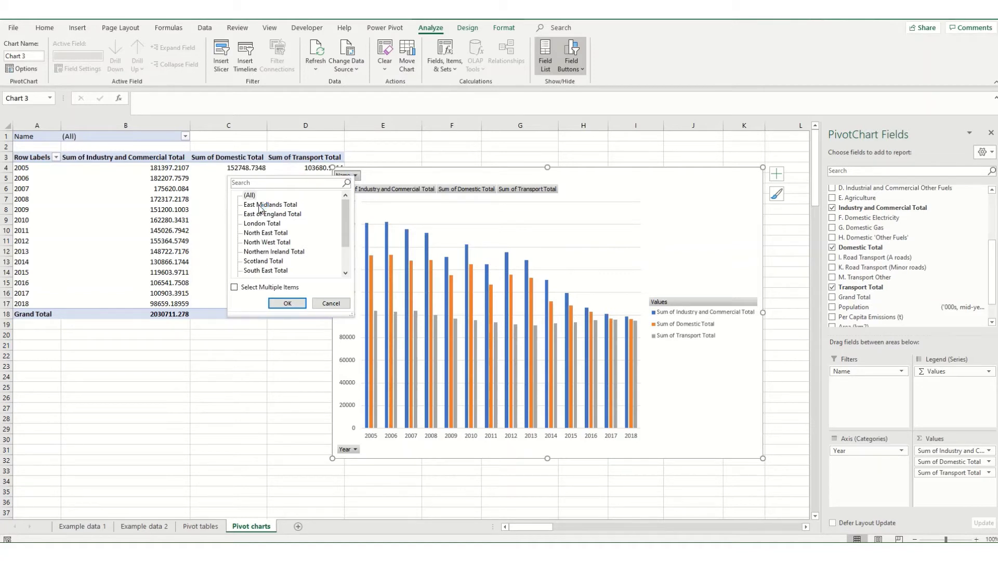
{"action": "left_click", "coordinate": [252, 243]}
{"action": "left_click", "coordinate": [286, 303]}
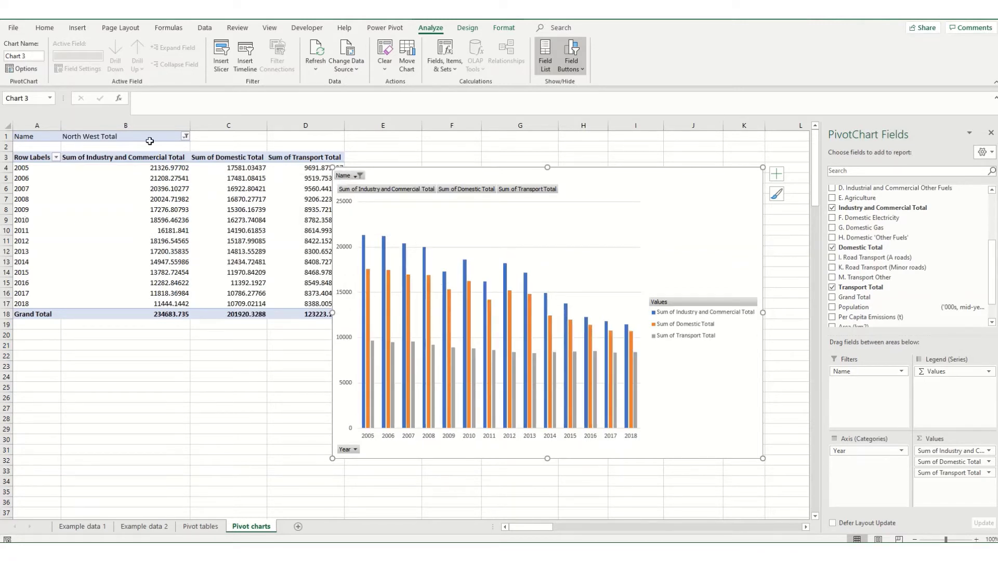
Enable multiple selection in the Name filter and add North East Total to North West Total
{"action": "left_click", "coordinate": [185, 137]}
{"action": "left_click", "coordinate": [183, 135]}
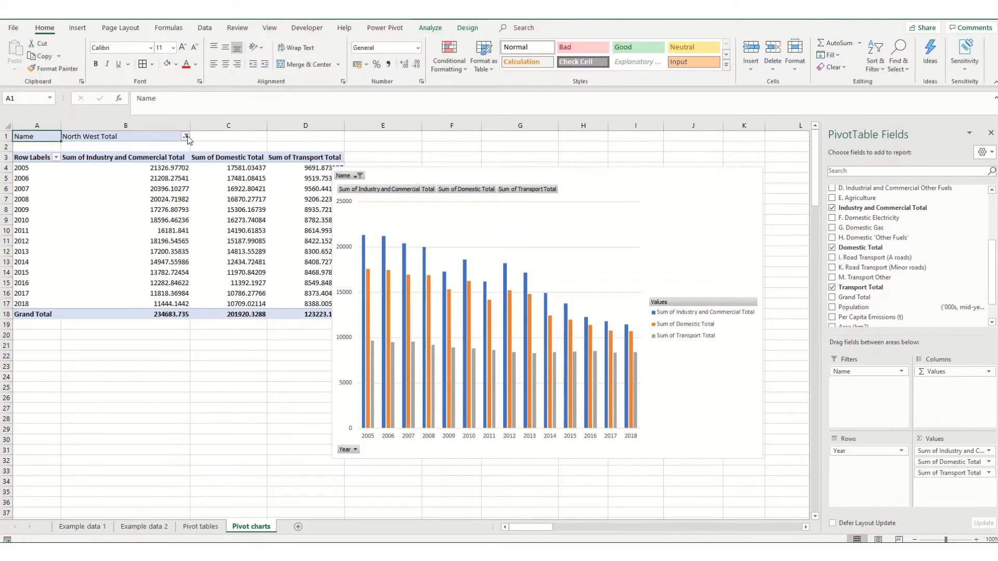
{"action": "left_click", "coordinate": [185, 137]}
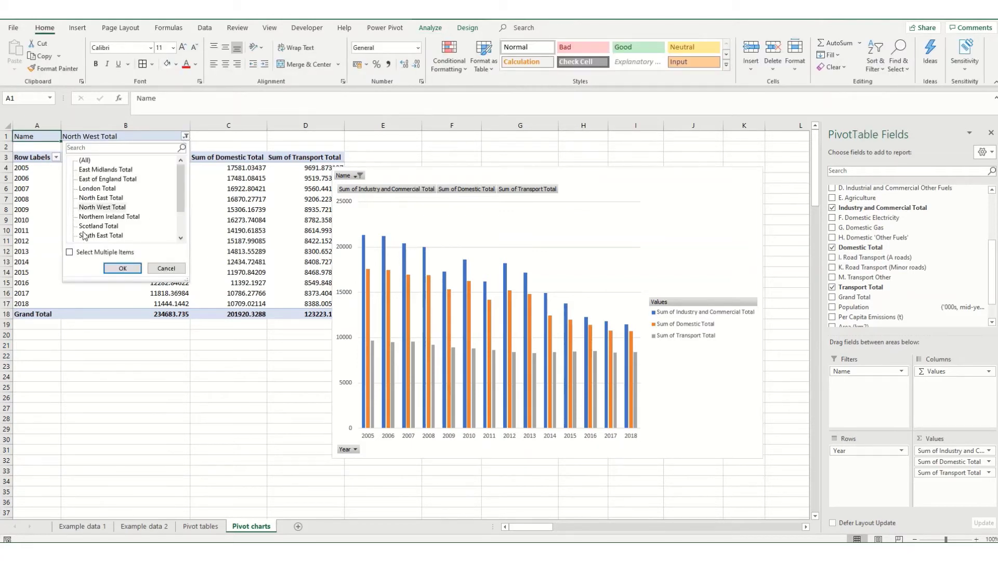
{"action": "left_click", "coordinate": [69, 253]}
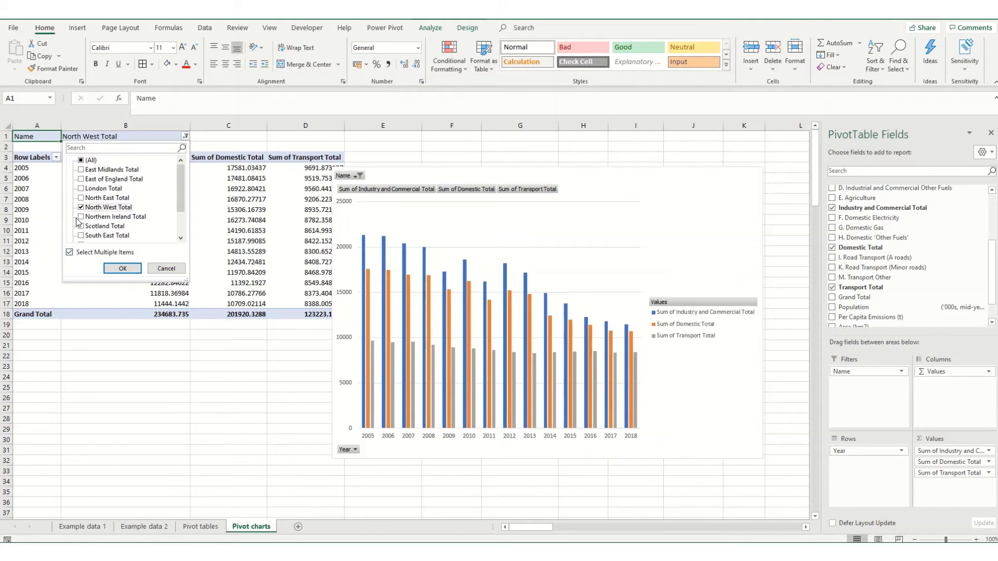
{"action": "left_click", "coordinate": [80, 198]}
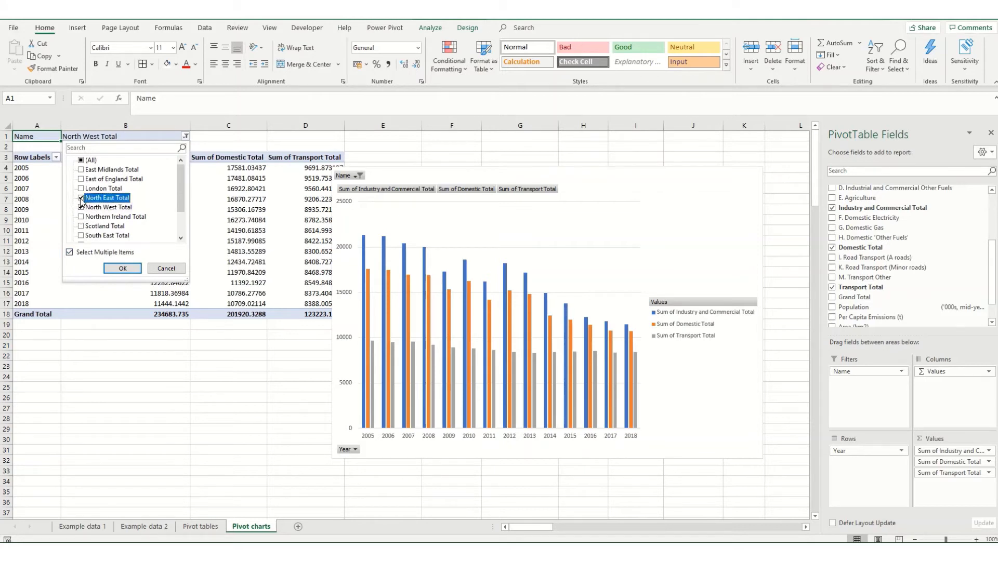
{"action": "left_click", "coordinate": [112, 268]}
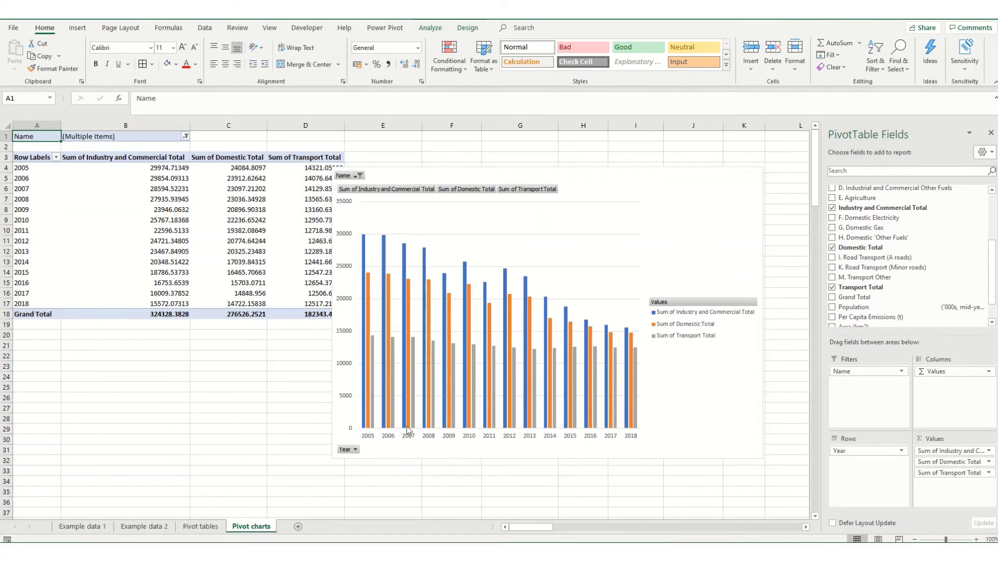
Filter the chart's Year field to 2016, 2017 and 2018
{"action": "left_click", "coordinate": [355, 451]}
{"action": "left_click", "coordinate": [244, 338]}
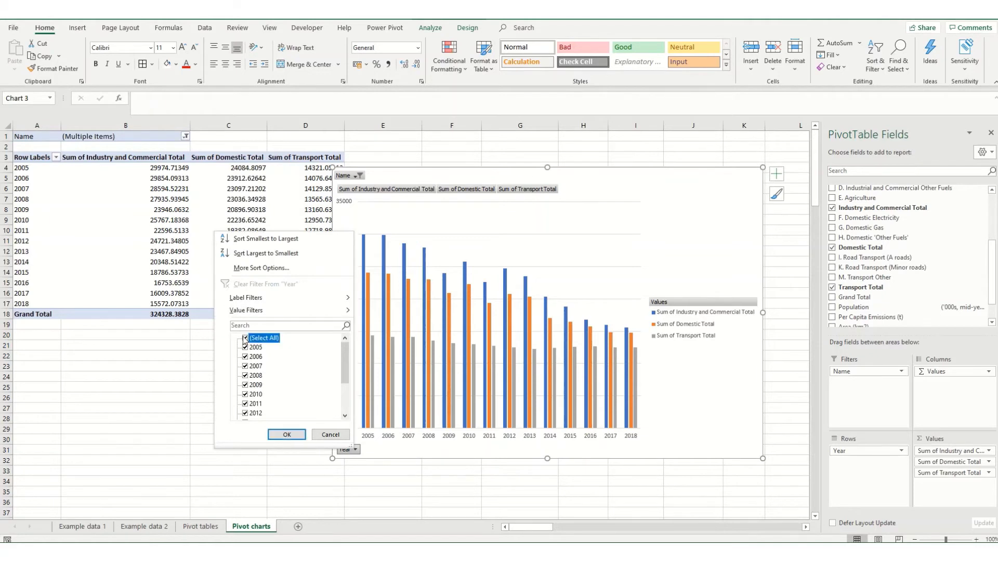
{"action": "scroll", "coordinate": [248, 374], "scroll_direction": "down", "scroll_amount": 2}
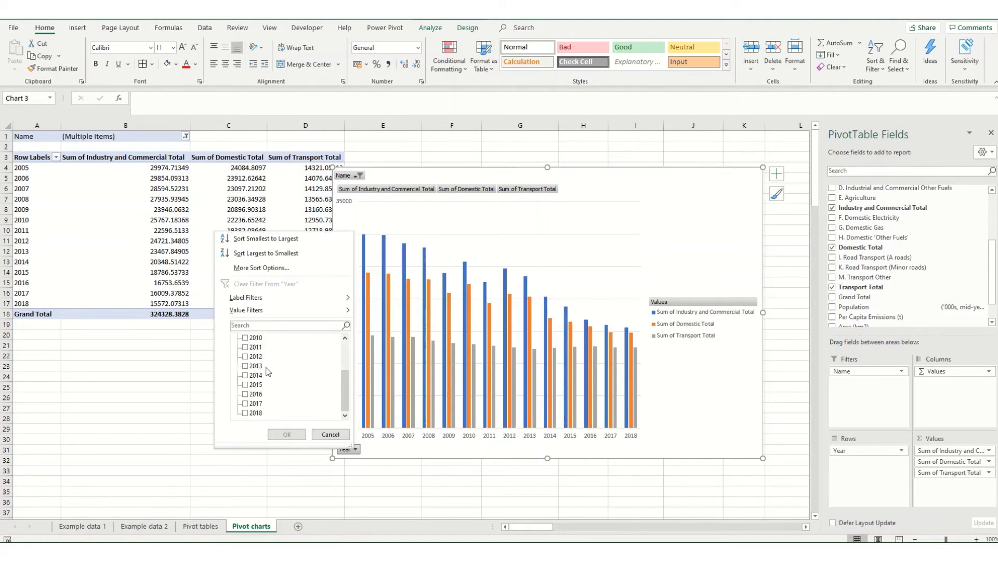
{"action": "left_click", "coordinate": [245, 414]}
{"action": "left_click", "coordinate": [245, 404]}
{"action": "left_click", "coordinate": [245, 395]}
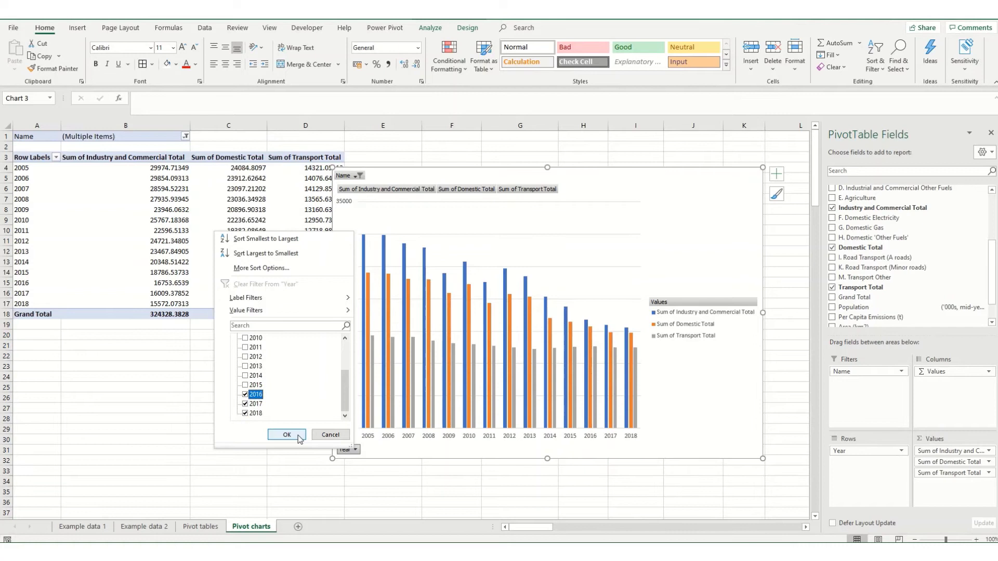
{"action": "left_click", "coordinate": [287, 436]}
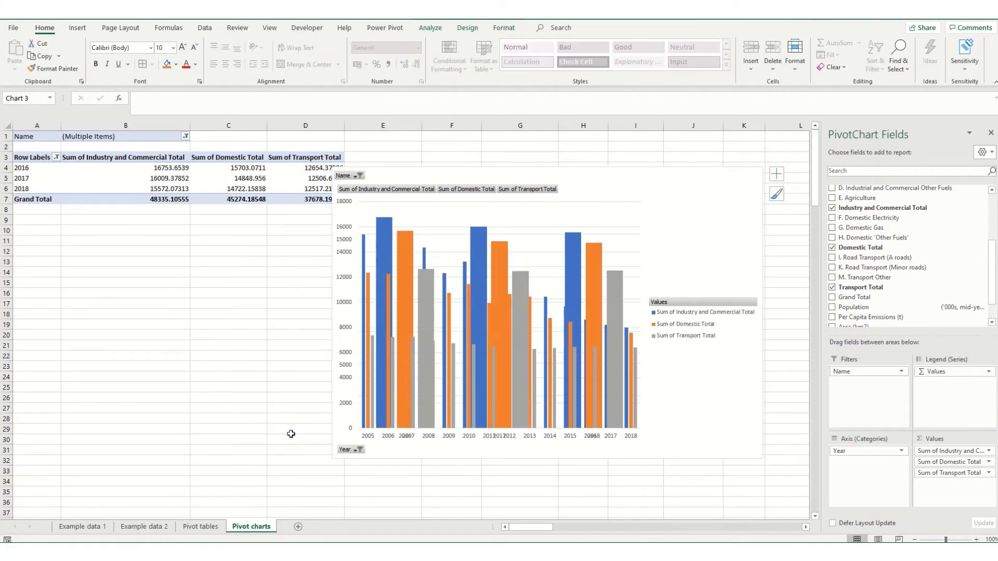
{"action": "mouse_move", "coordinate": [385, 368]}
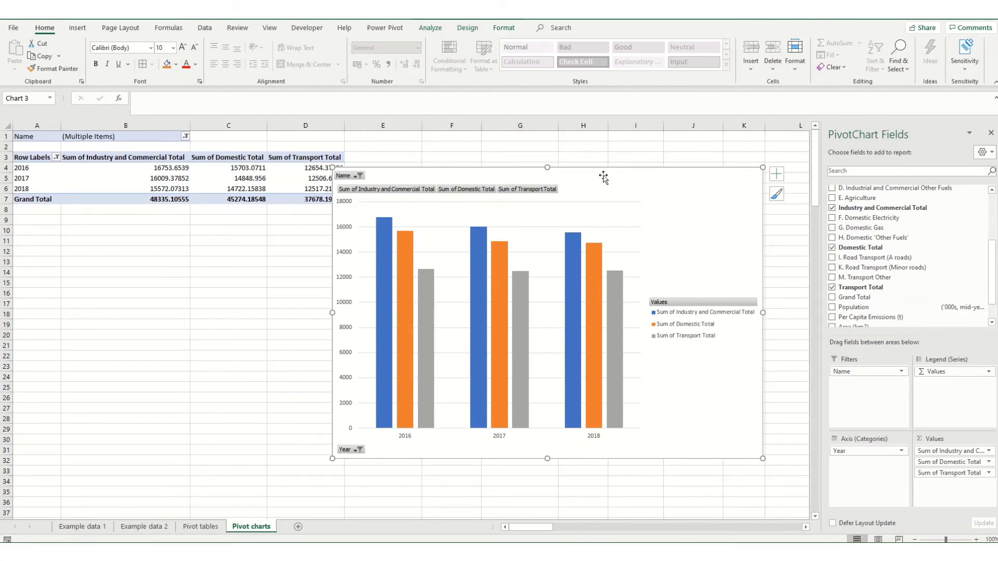
Review the PivotChart's Quick Layout and Add Chart Element options, then bring up Change Chart Type
{"action": "left_click", "coordinate": [458, 31]}
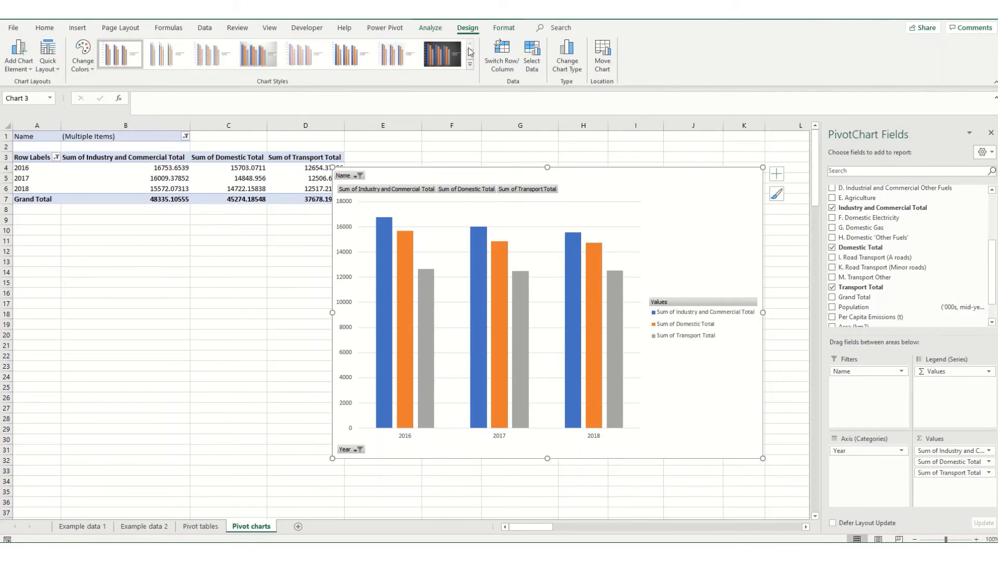
{"action": "left_click", "coordinate": [55, 64]}
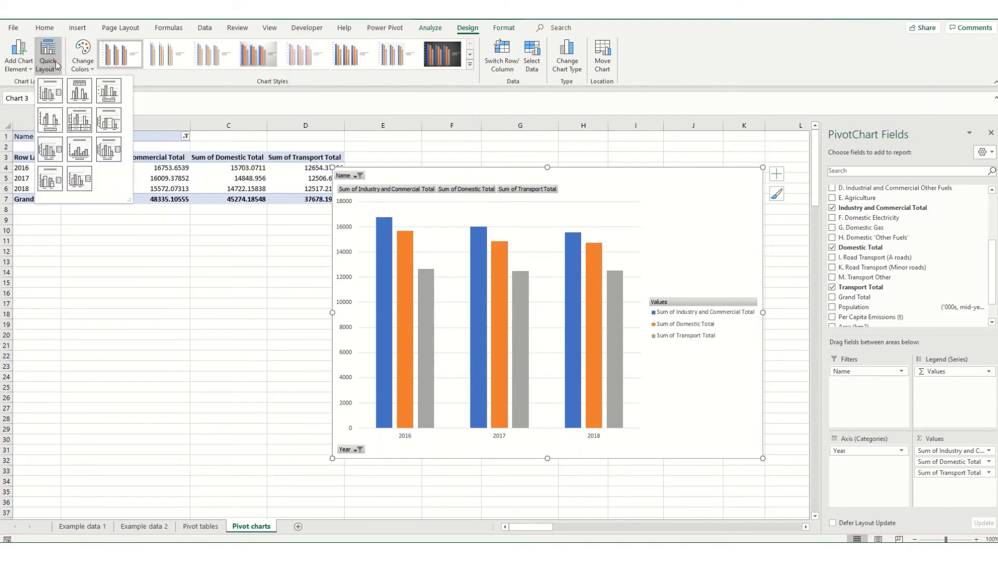
{"action": "left_click", "coordinate": [20, 72]}
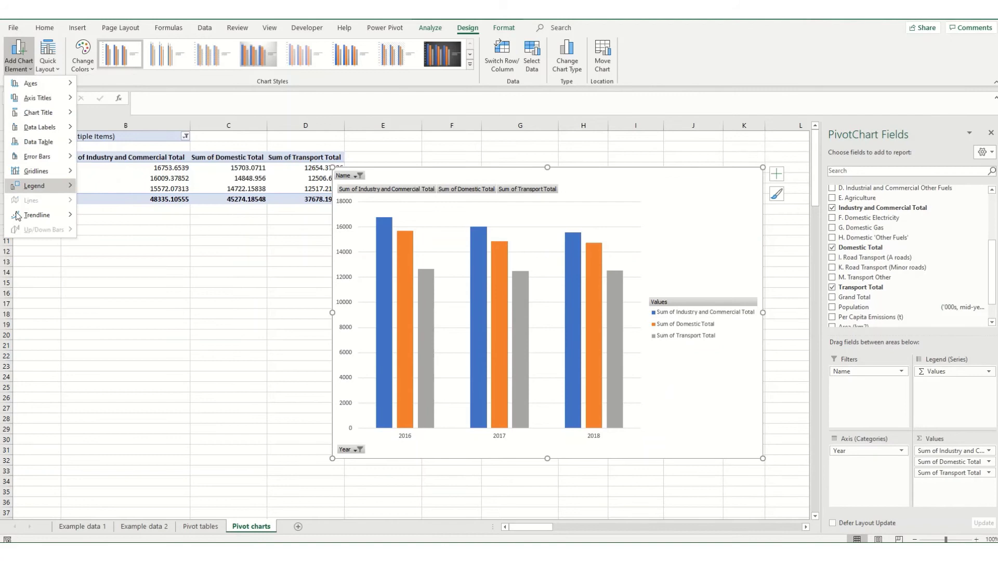
{"action": "mouse_move", "coordinate": [36, 215]}
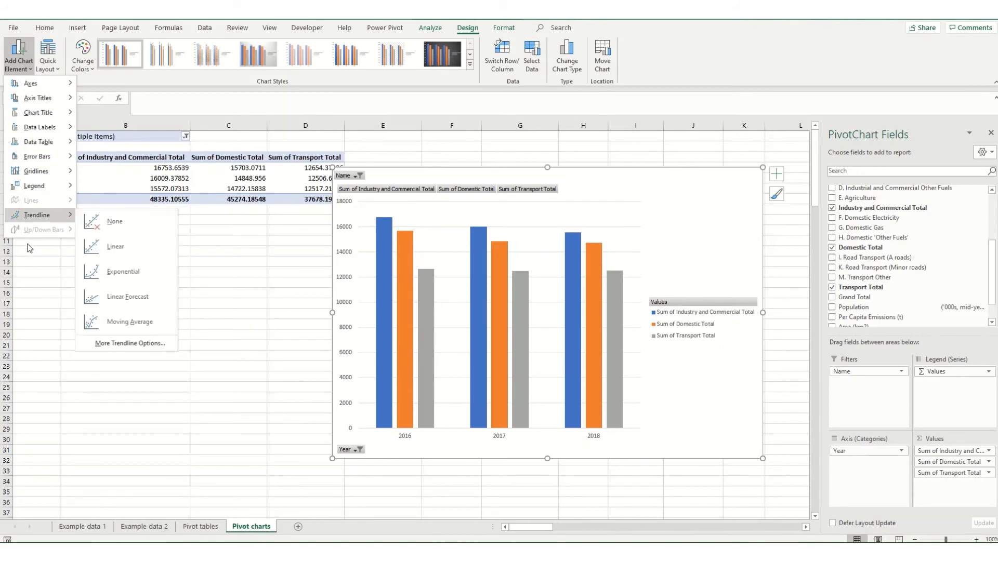
{"action": "left_click", "coordinate": [567, 65]}
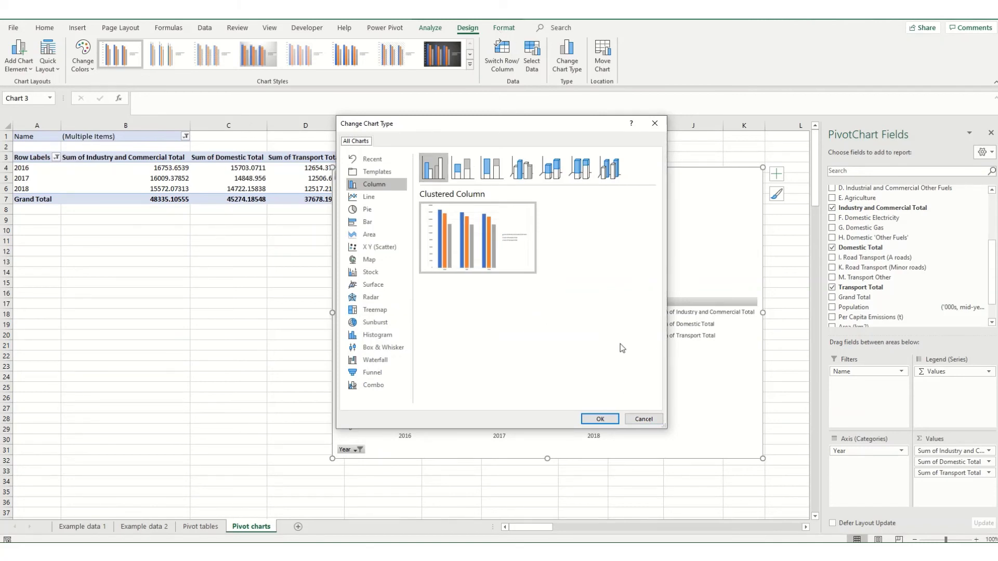
Cancel the Change Chart Type dialog, keeping the Clustered Column chart
{"action": "left_click", "coordinate": [644, 419]}
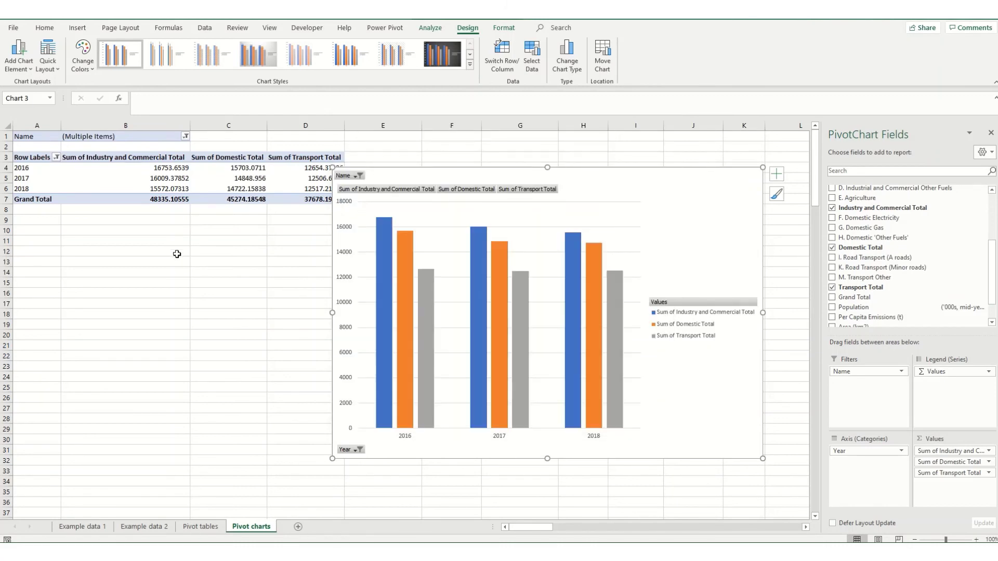